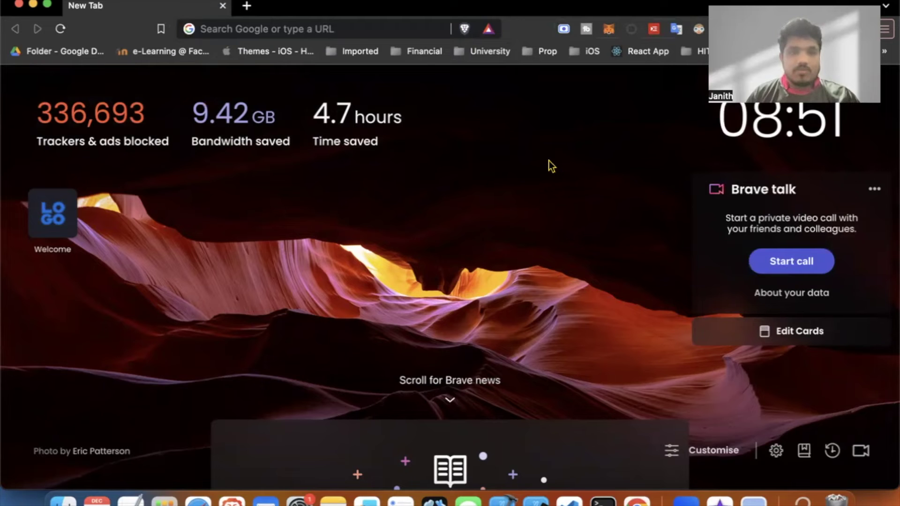
Click into the address bar on Brave's new tab page to start a web search.
left_click(354, 32)
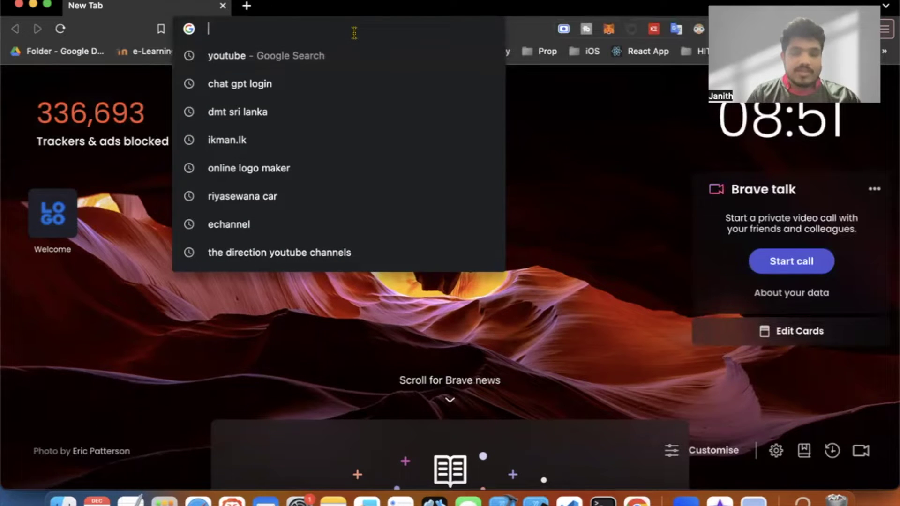
Search Google for 'echannel' and open the official eChannelling website.
type("echa")
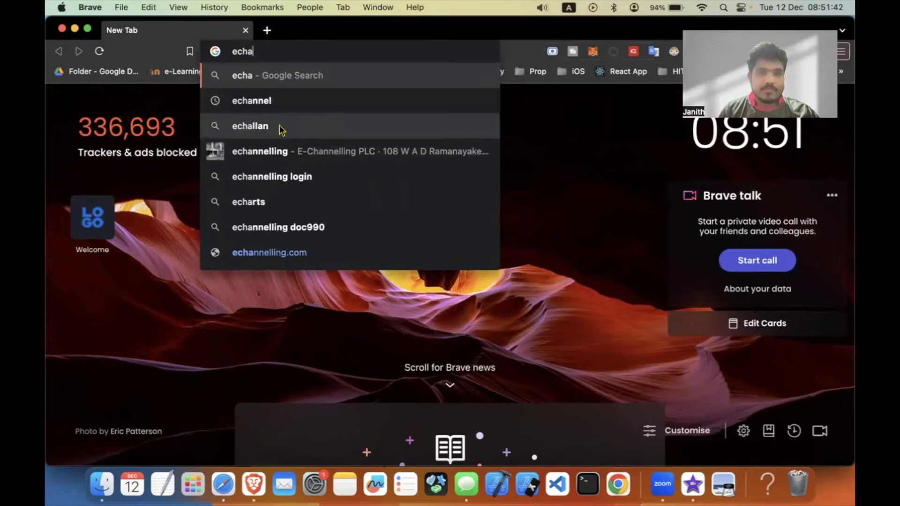
left_click(275, 100)
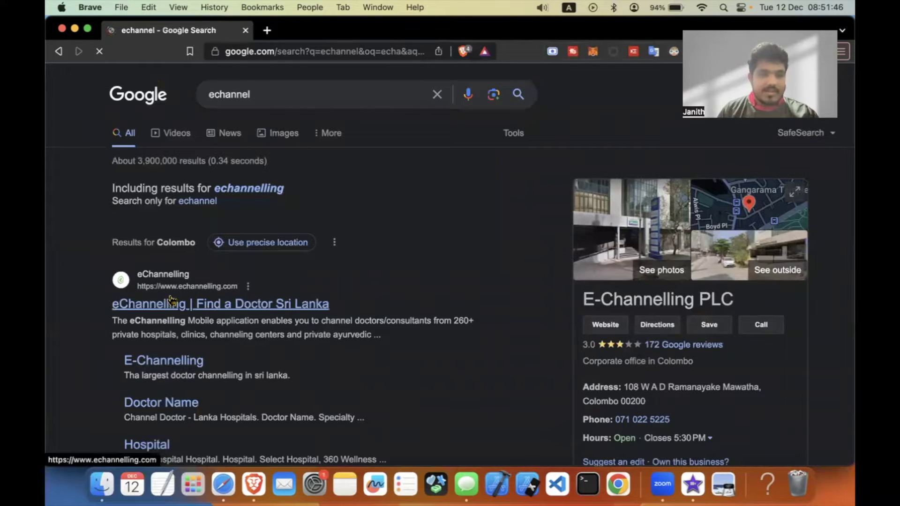
left_click(224, 311)
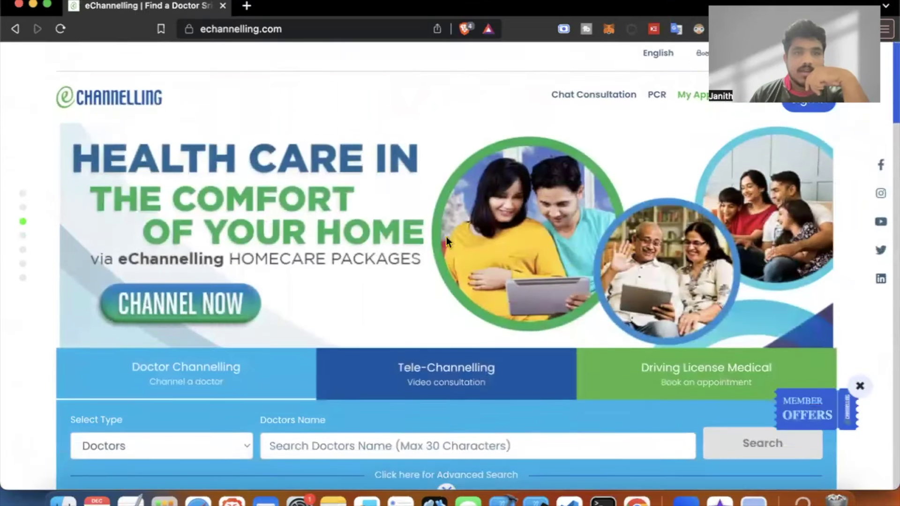
Search Driving License Medical sessions at the Kurunagala branch.
scroll(447, 240, "down", 2)
scroll(446, 237, "down", 3)
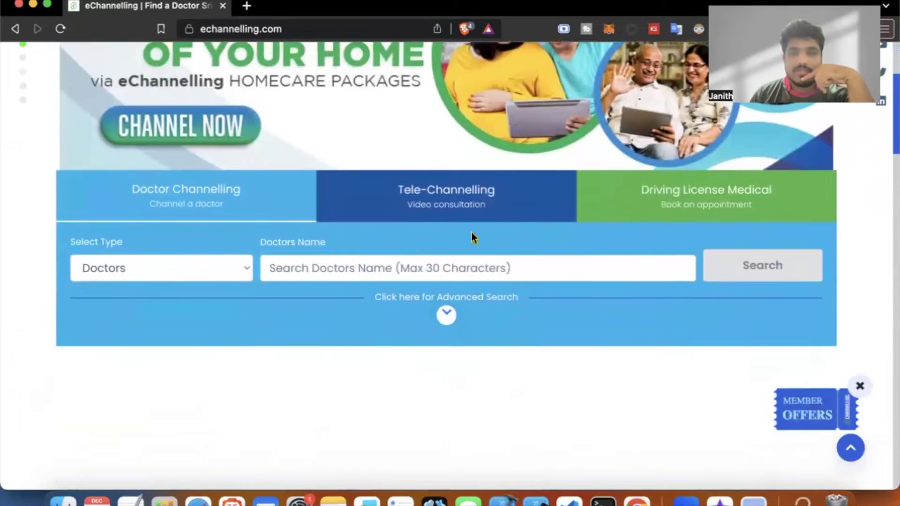
left_click(727, 197)
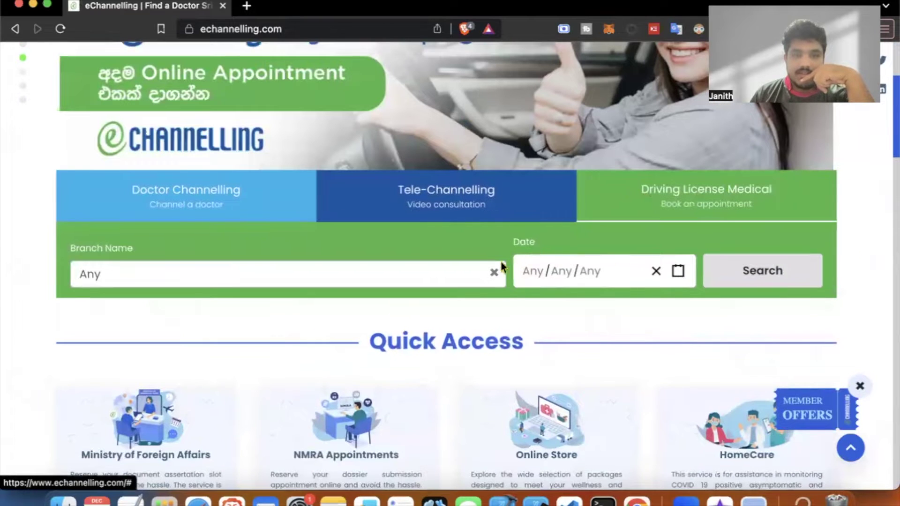
left_click(492, 272)
type("kur")
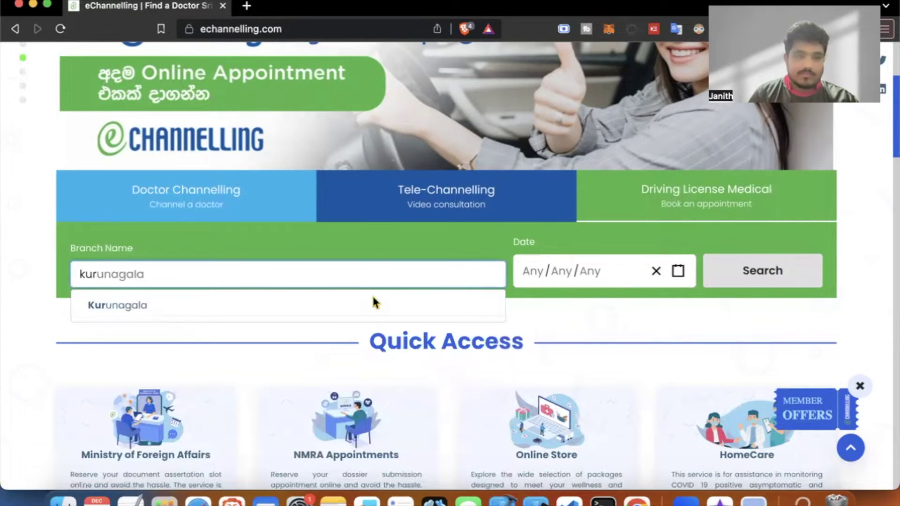
left_click(237, 310)
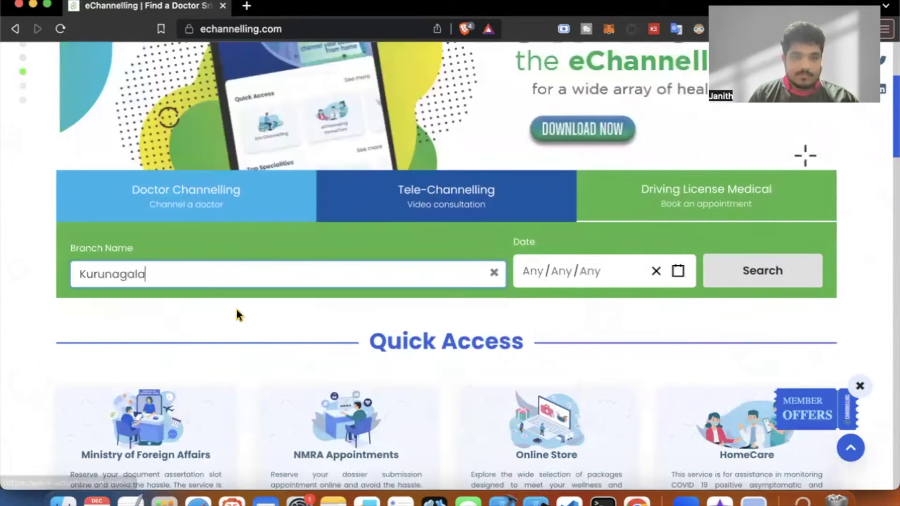
left_click(741, 281)
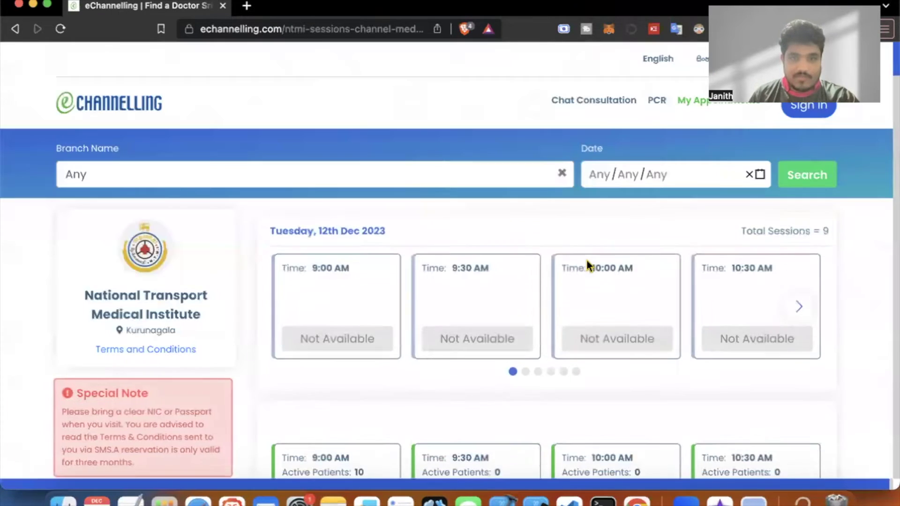
Browse the NTMI Kurunagala session list, with slots from Wednesday 13th Dec 2023.
scroll(587, 261, "down", 5)
scroll(587, 260, "down", 3)
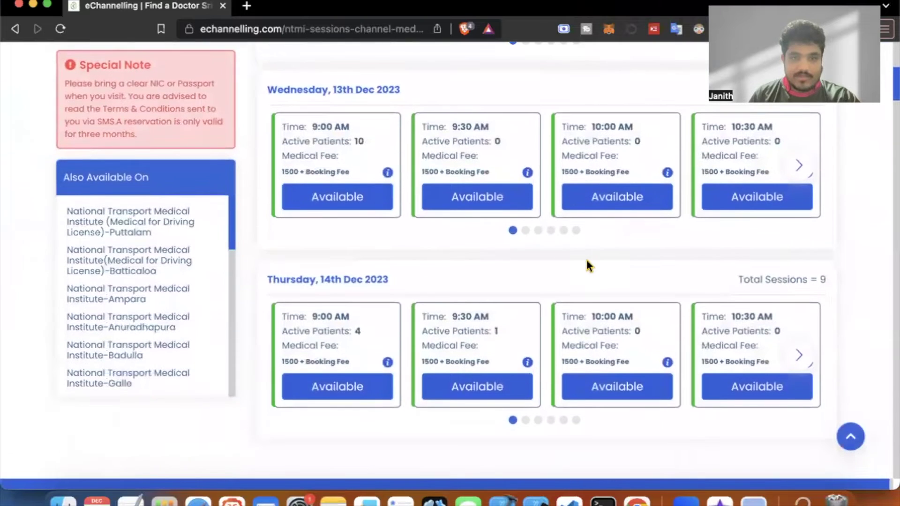
scroll(587, 261, "down", 4)
scroll(587, 261, "down", 2)
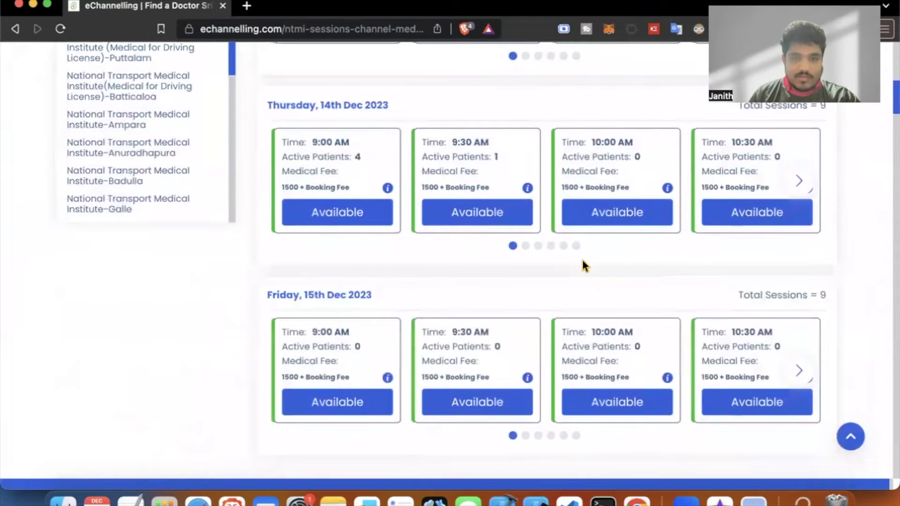
scroll(423, 296, "up", 6)
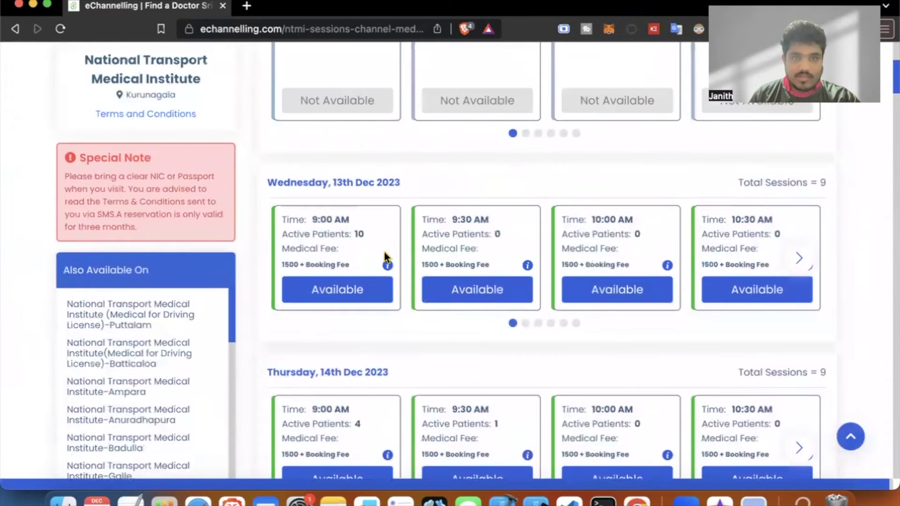
scroll(349, 184, "up", 4)
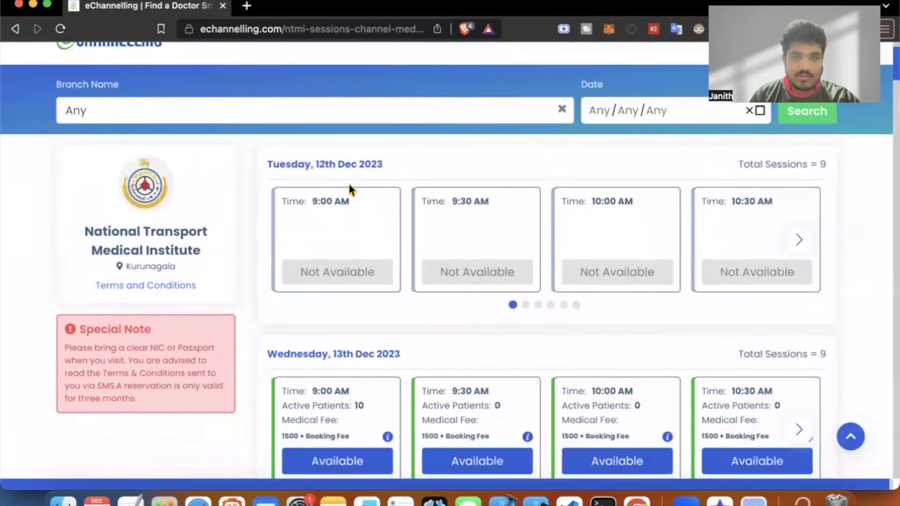
scroll(337, 203, "down", 1)
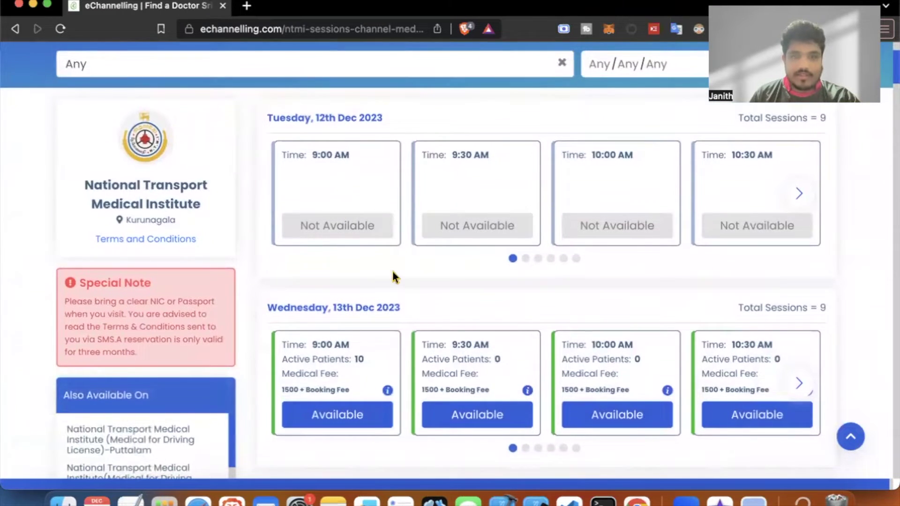
scroll(392, 275, "down", 3)
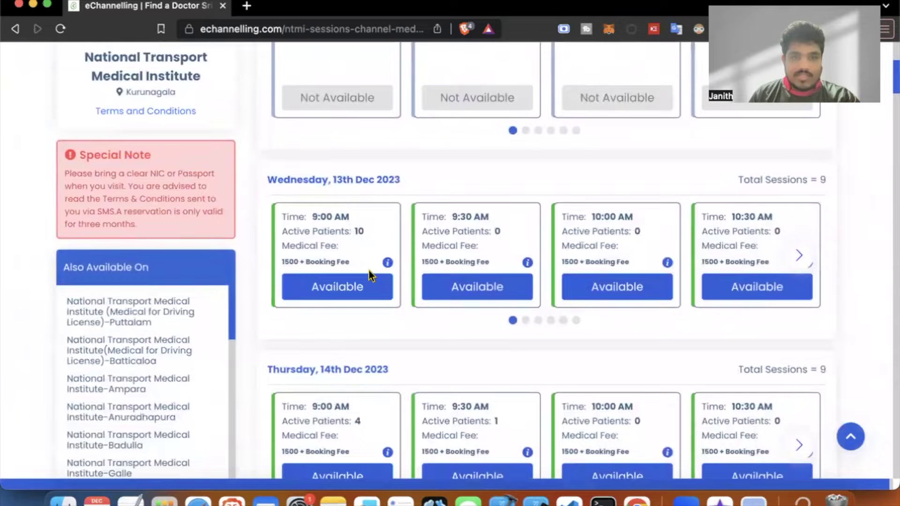
scroll(369, 271, "down", 6)
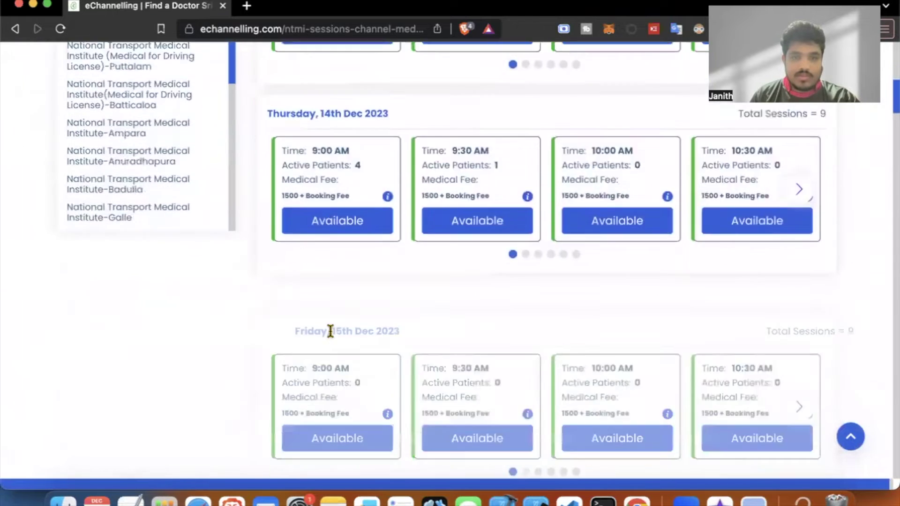
scroll(331, 332, "down", 4)
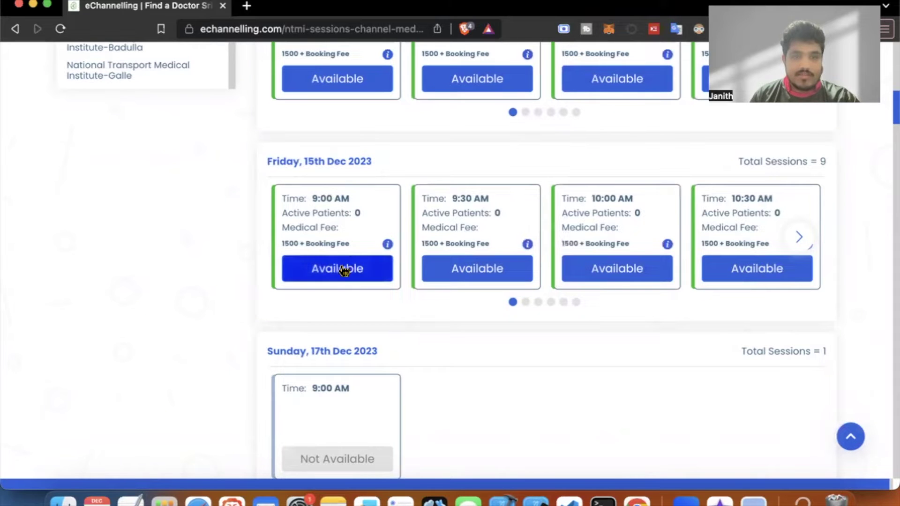
Book the Friday 15th Dec 9:00 AM session and enter the applicant's name and mobile number.
left_click(338, 271)
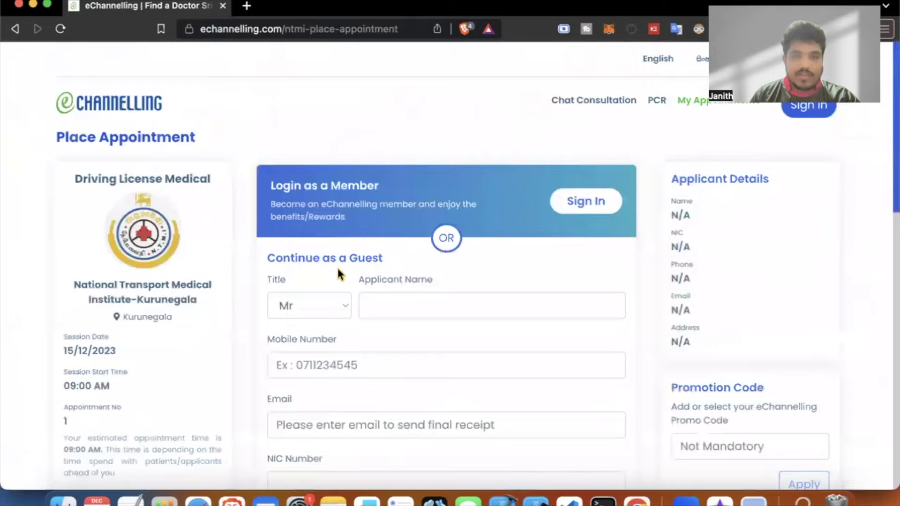
left_click(417, 306)
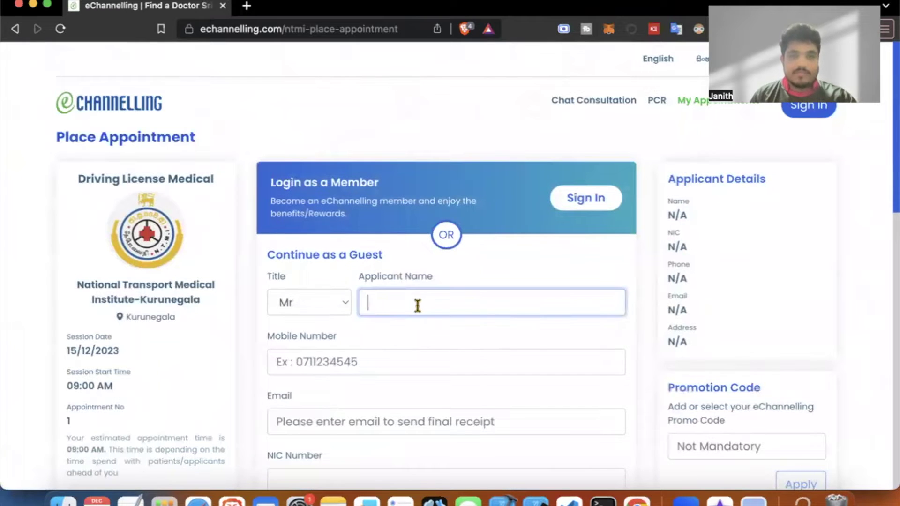
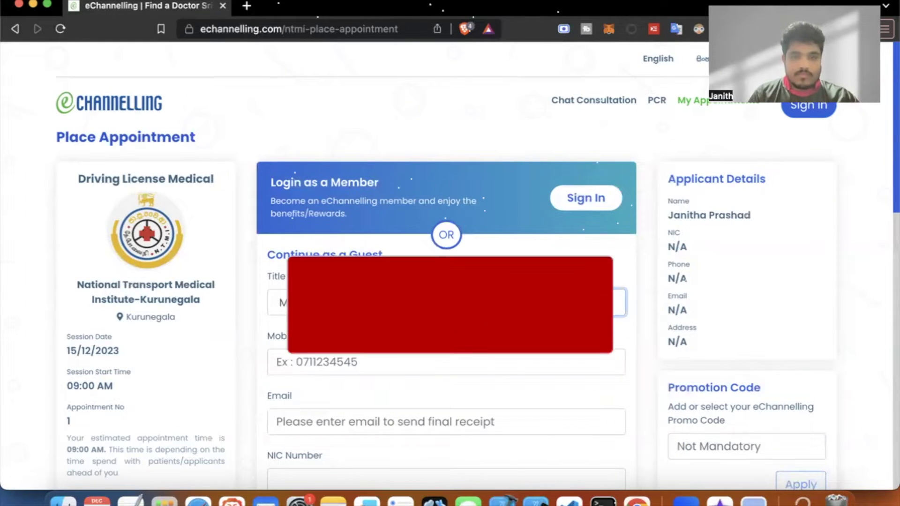
left_click(446, 354)
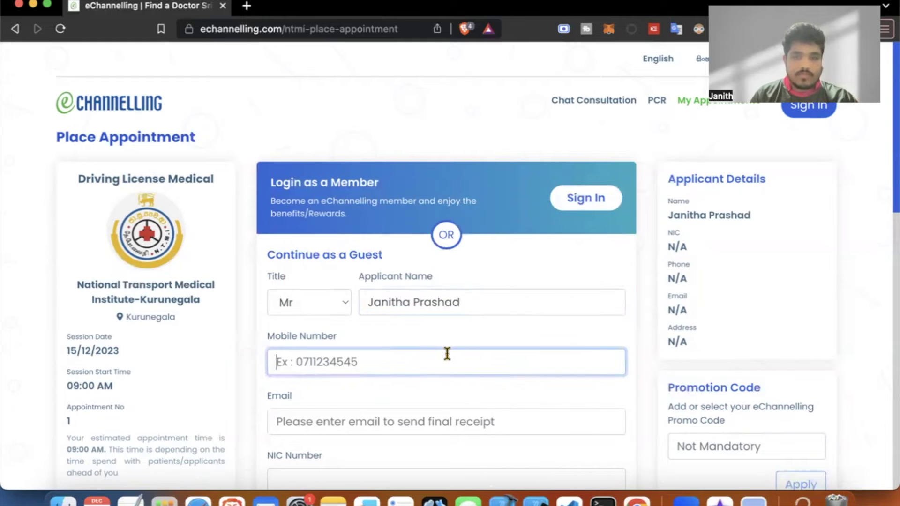
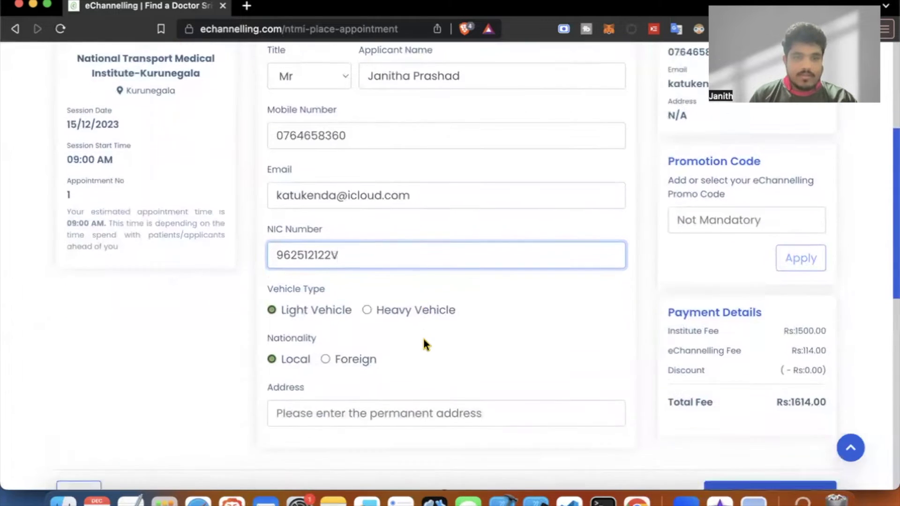
Fill in the applicant's NIC number and permanent address, reaching the Rs1614.00 total.
scroll(424, 339, "down", 1)
type("V")
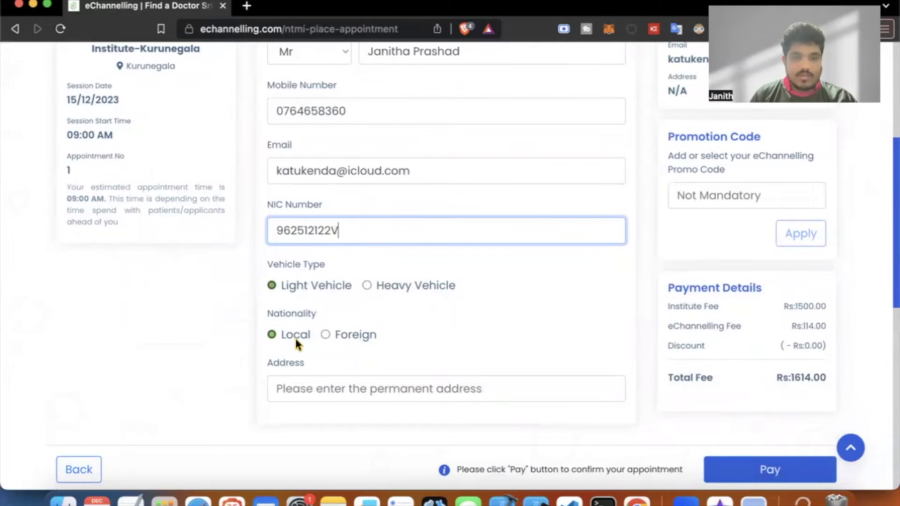
scroll(304, 339, "down", 2)
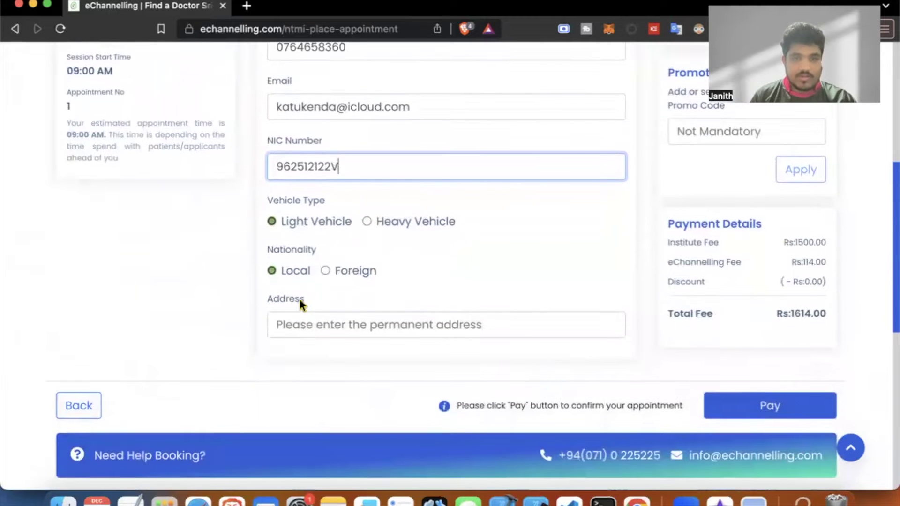
left_click(320, 325)
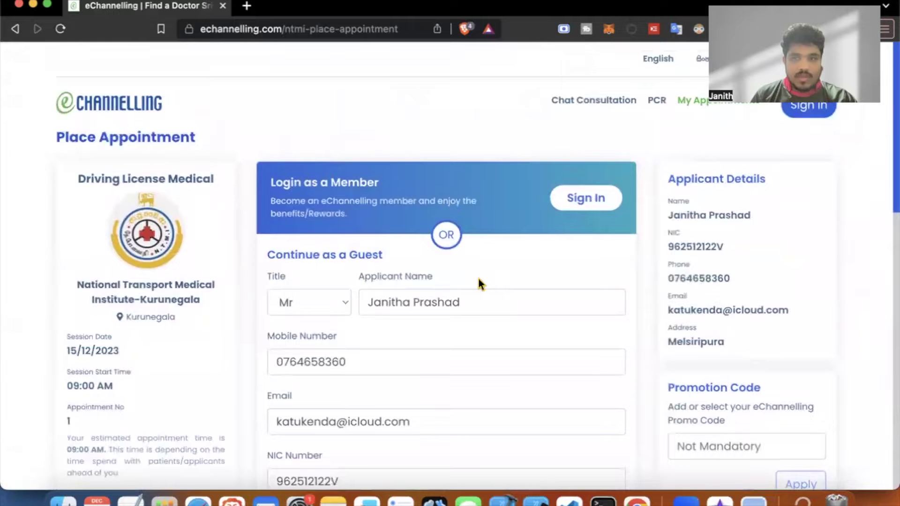
scroll(478, 280, "down", 2)
scroll(478, 278, "down", 4)
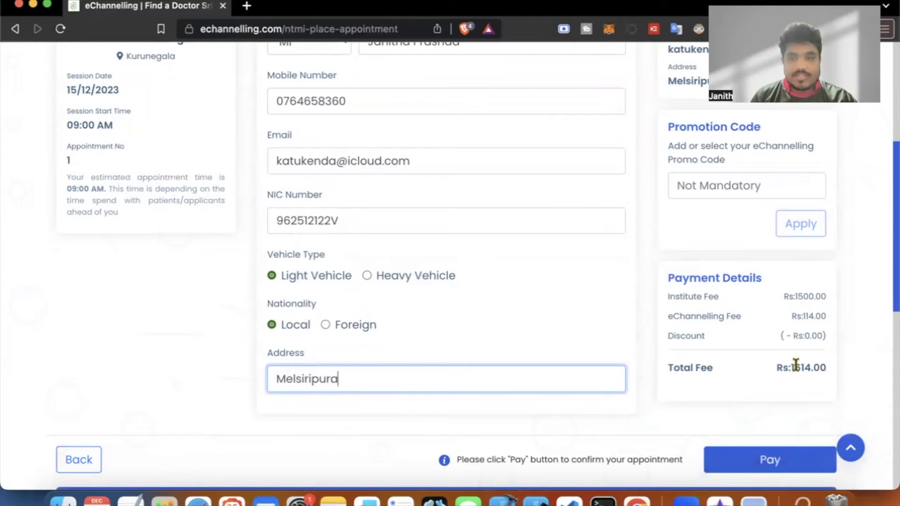
scroll(796, 365, "down", 3)
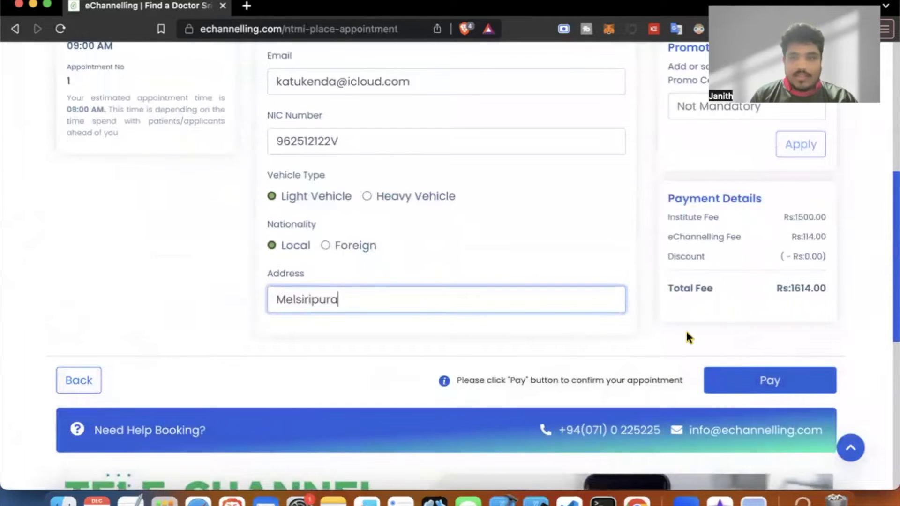
scroll(687, 333, "down", 1)
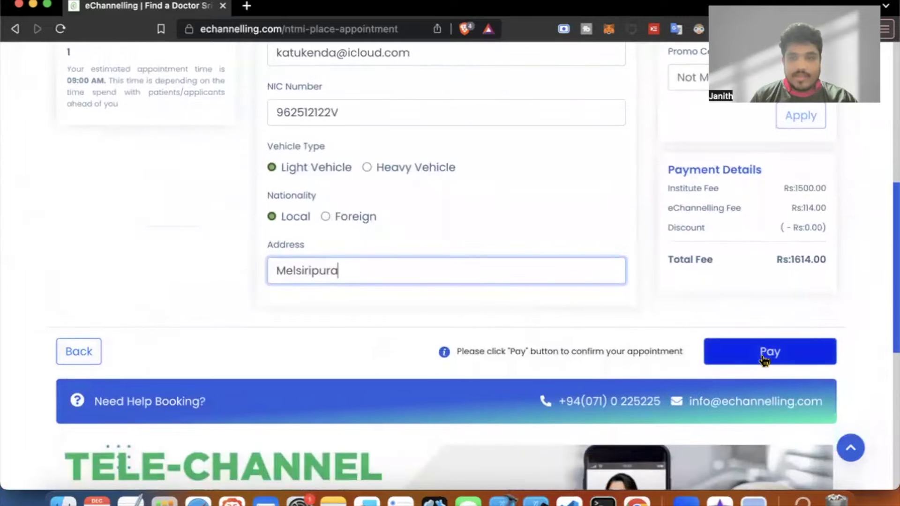
Choose Visa/Mastercard payment, accept the terms and conditions, and proceed to payments.
left_click(764, 359)
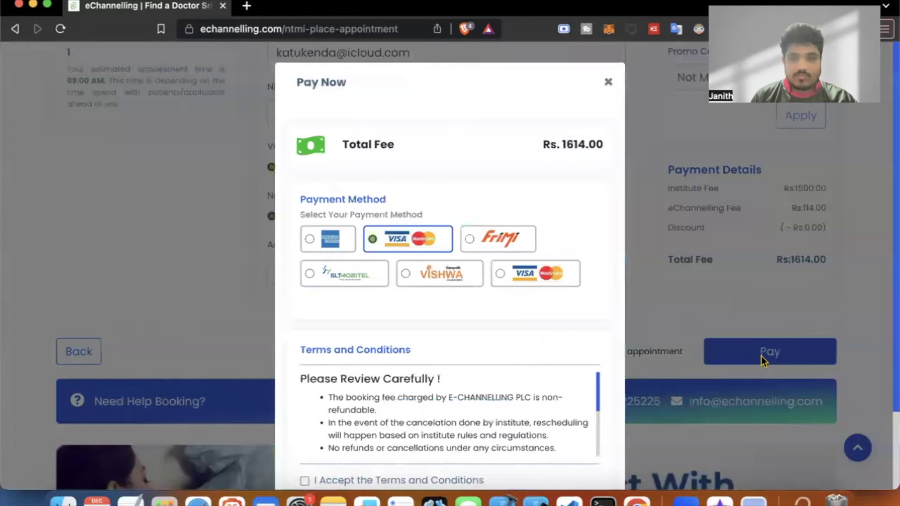
scroll(476, 291, "down", 1)
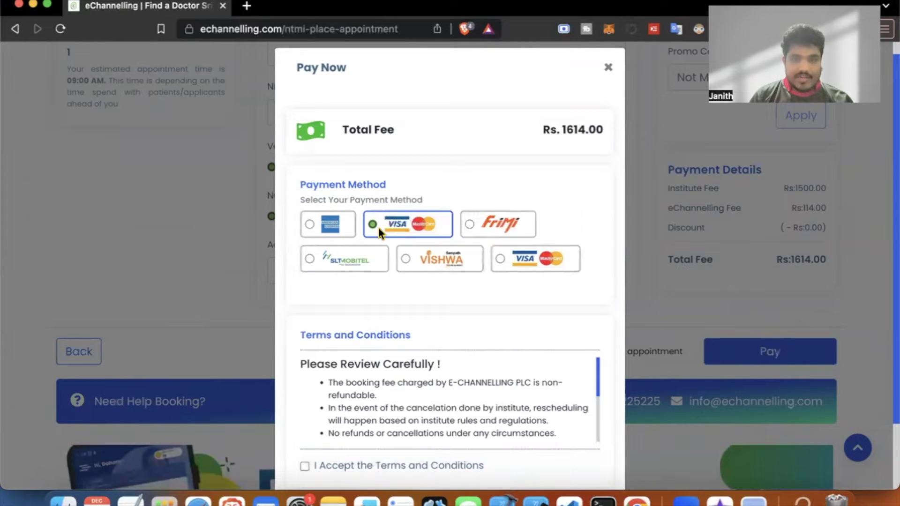
left_click(487, 223)
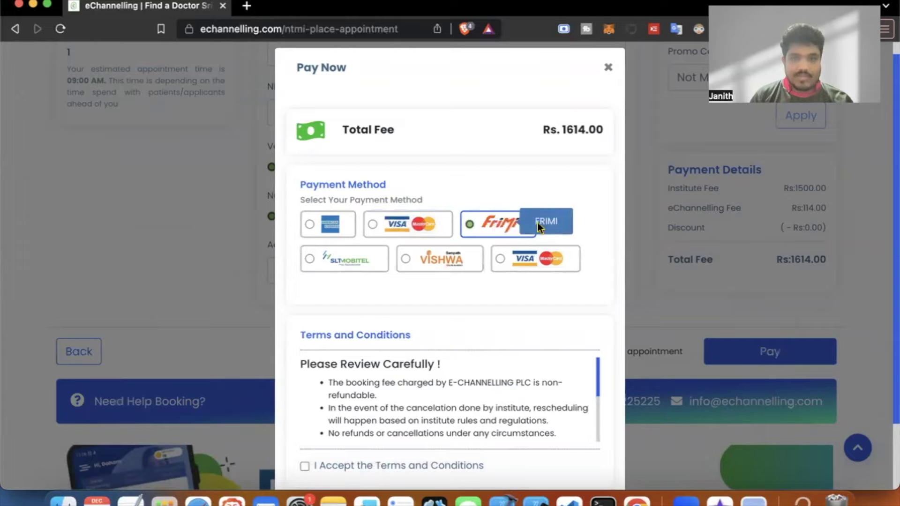
left_click(426, 227)
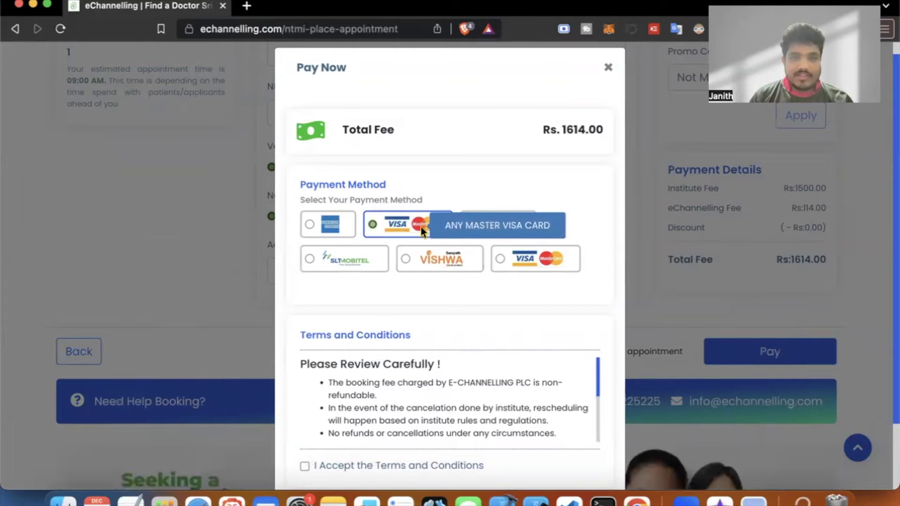
scroll(449, 292, "down", 3)
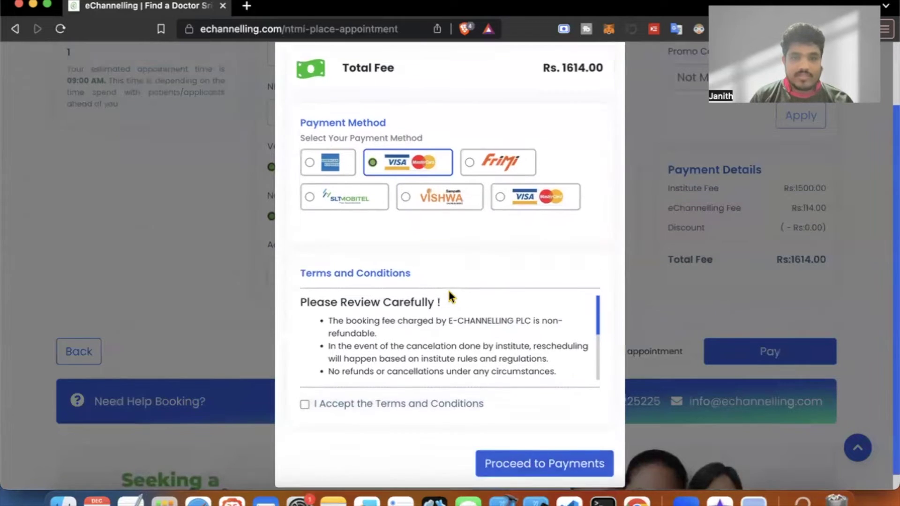
left_click(303, 387)
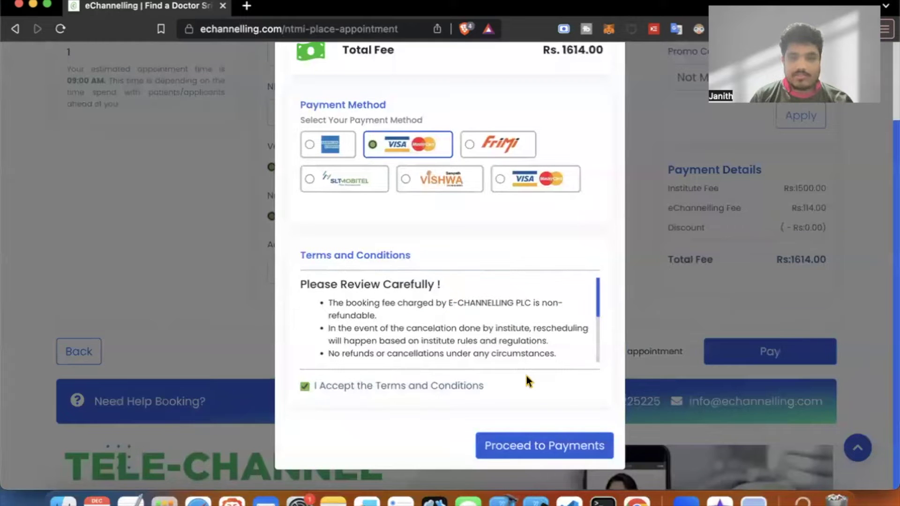
left_click(537, 447)
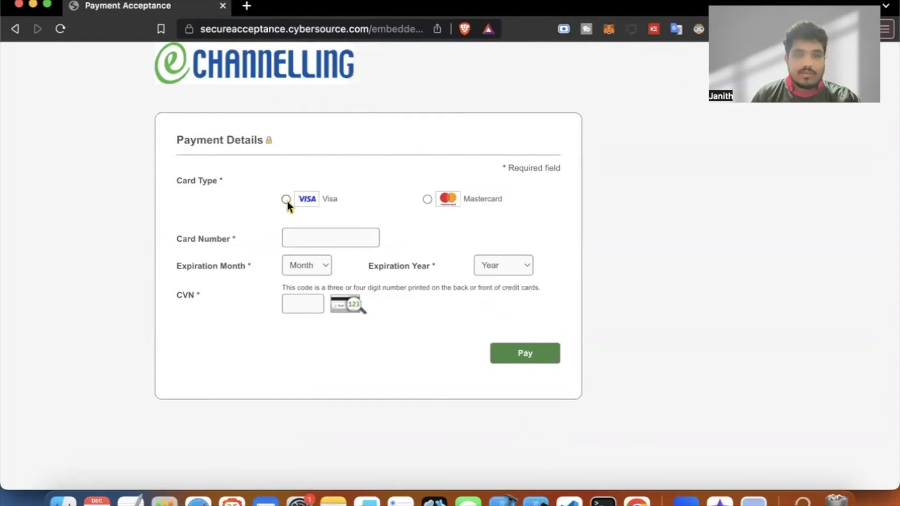
Enter the Visa card number, expiry month and year, and security code, then submit payment.
left_click(315, 233)
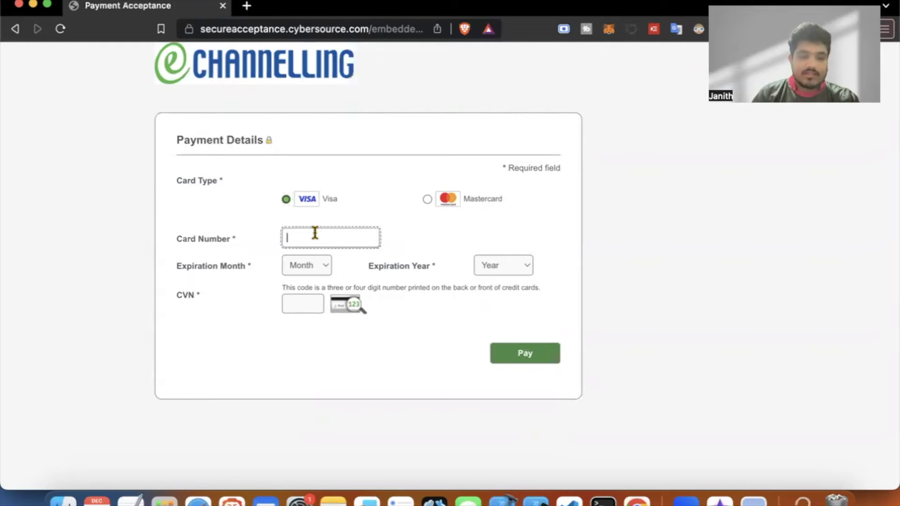
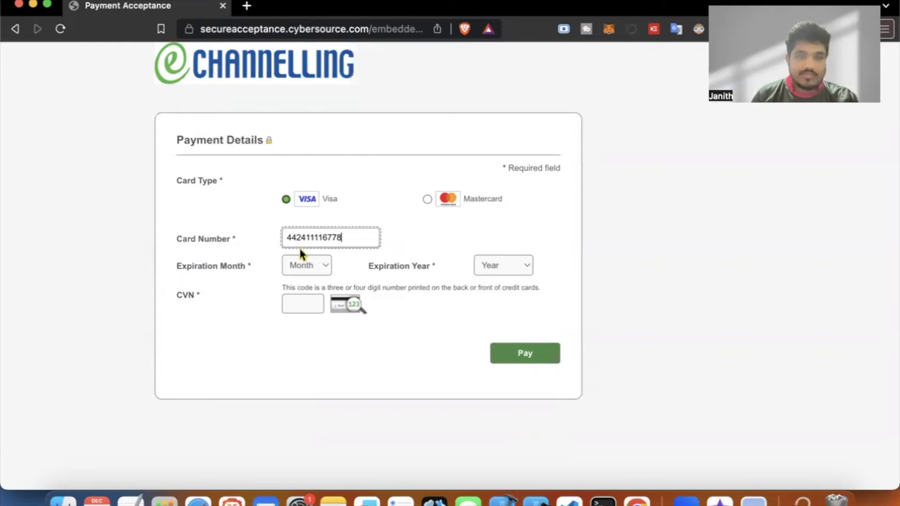
left_click(308, 265)
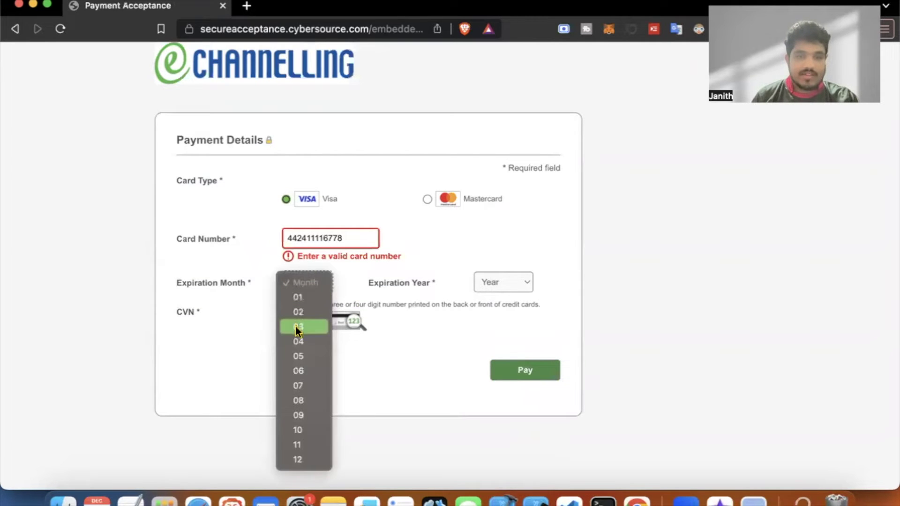
left_click(299, 356)
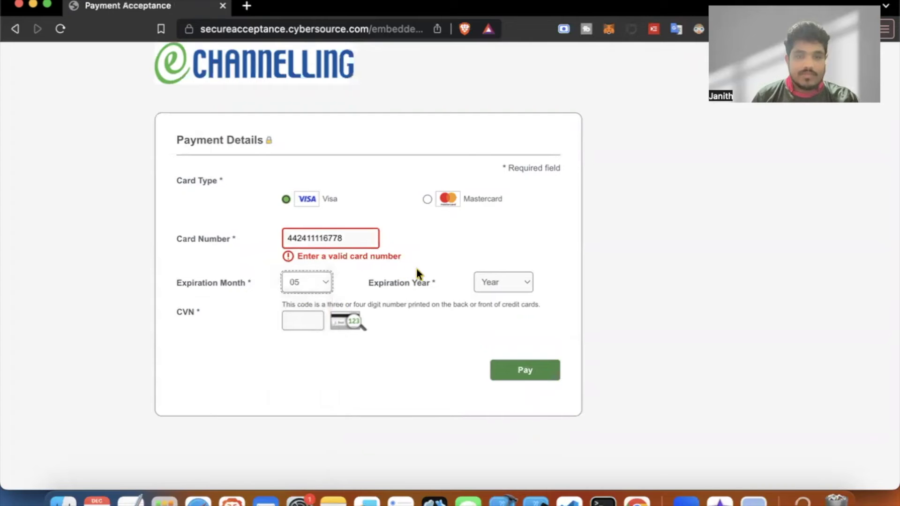
left_click(504, 280)
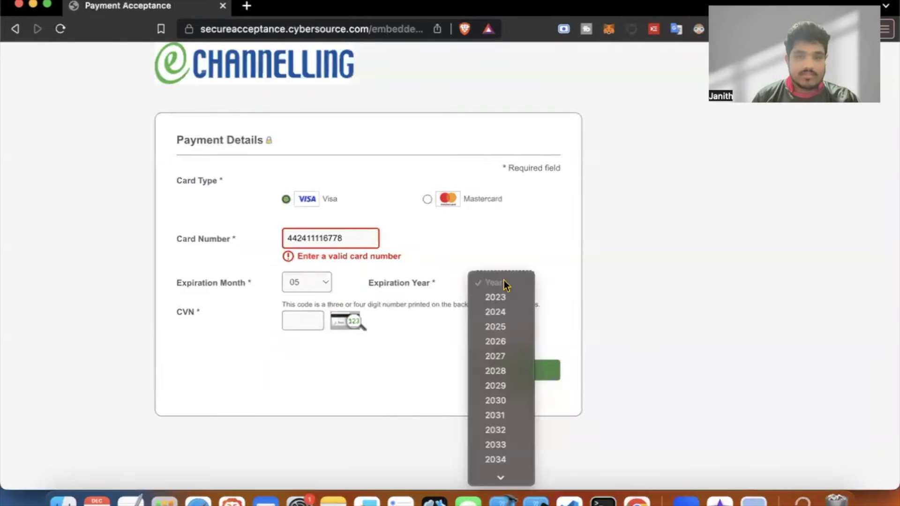
left_click(496, 327)
left_click(294, 322)
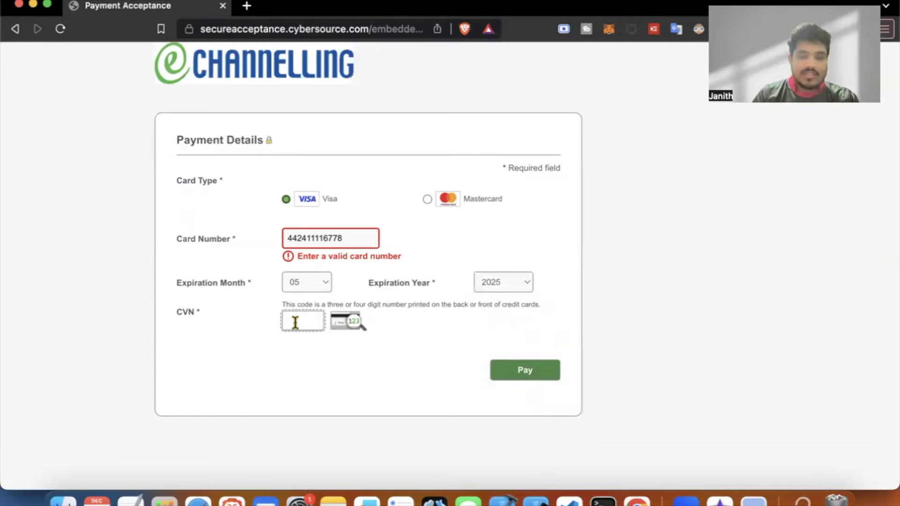
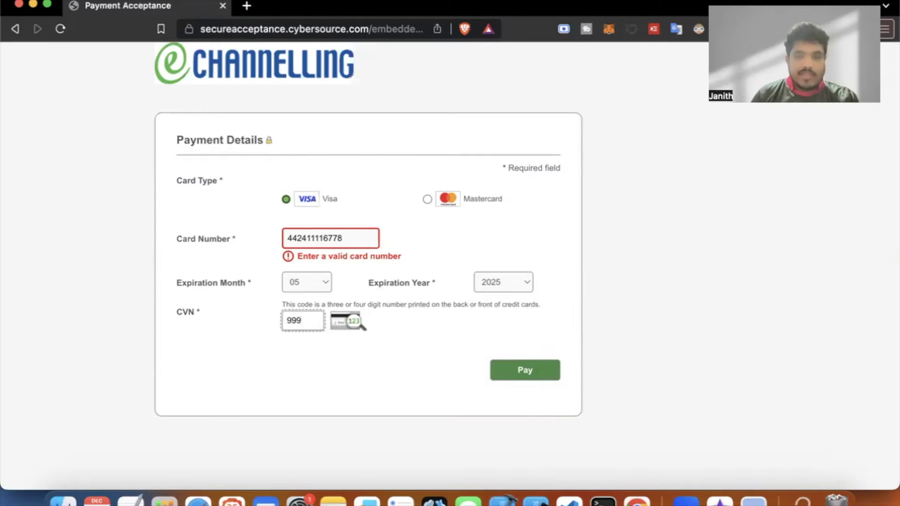
left_click(524, 372)
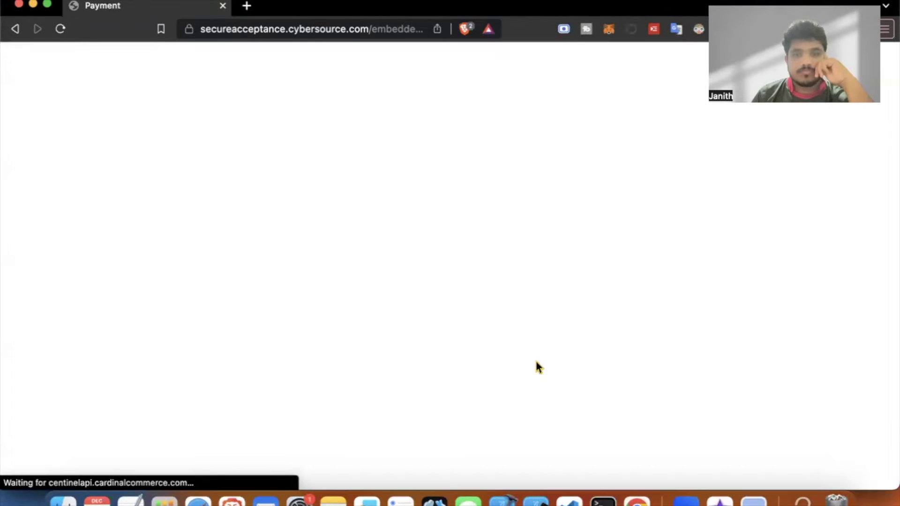
Enter the texted one-time code and confirm the purchase authentication.
scroll(537, 365, "down", 2)
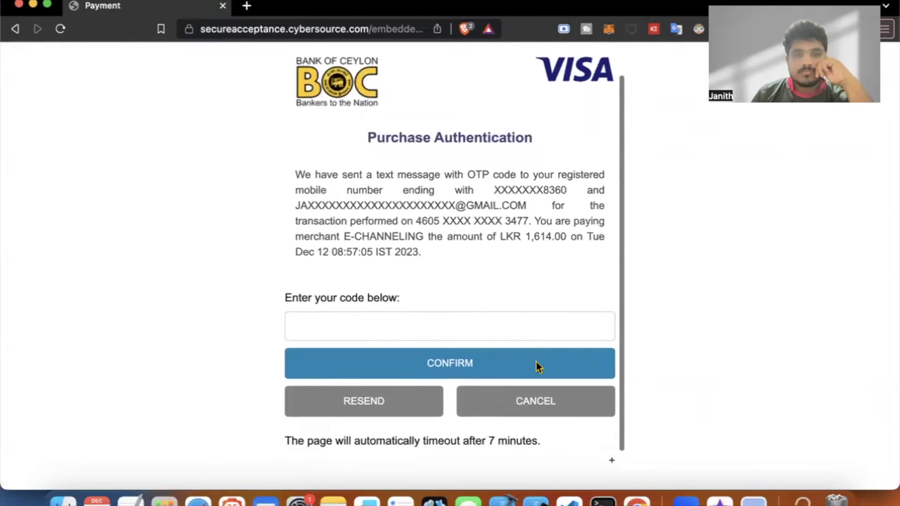
left_click(420, 310)
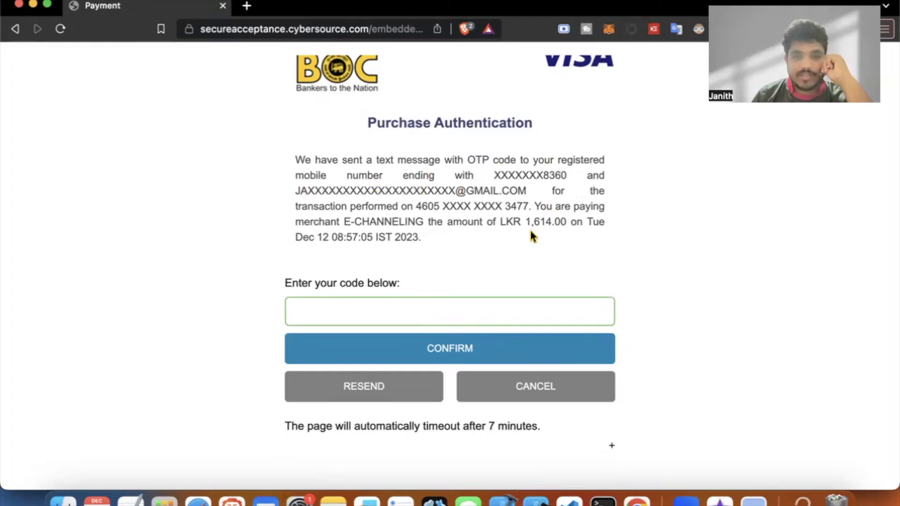
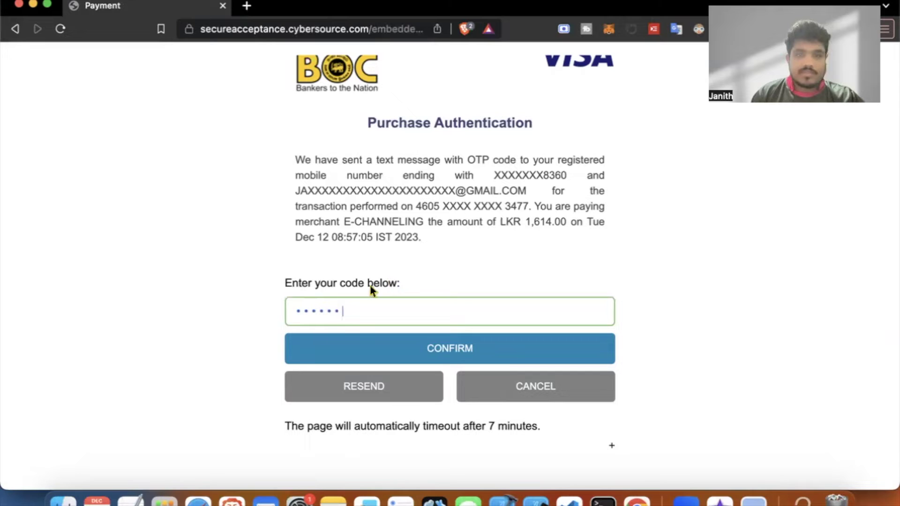
left_click(444, 358)
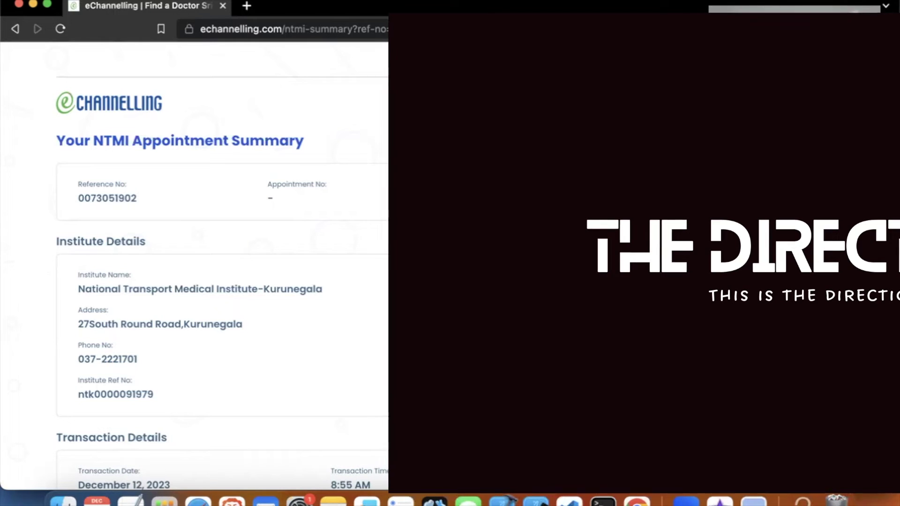
Scroll through the NTMI appointment summary and its transaction details.
scroll(223, 267, "down", 3)
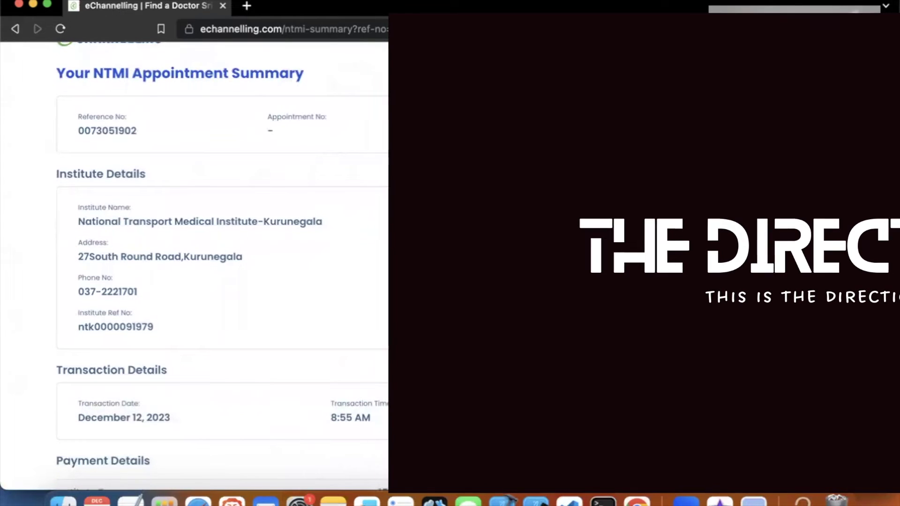
scroll(208, 265, "down", 4)
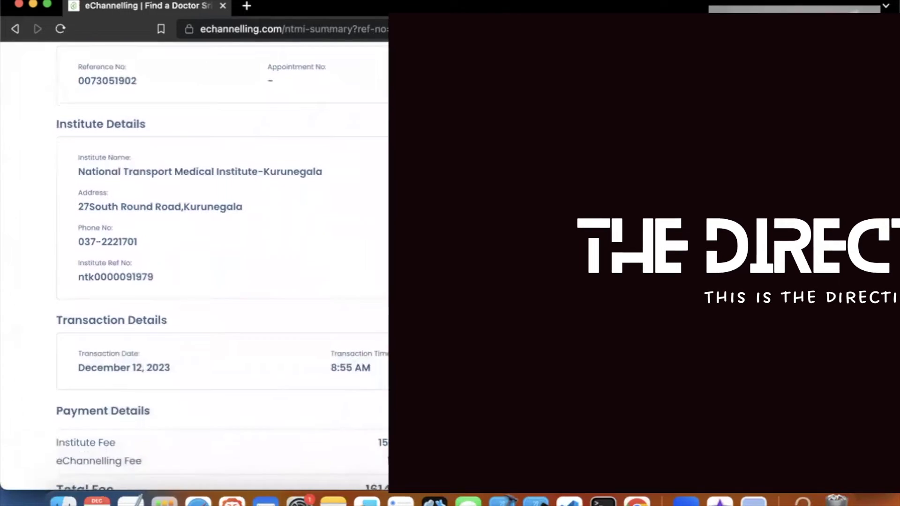
scroll(208, 266, "down", 4)
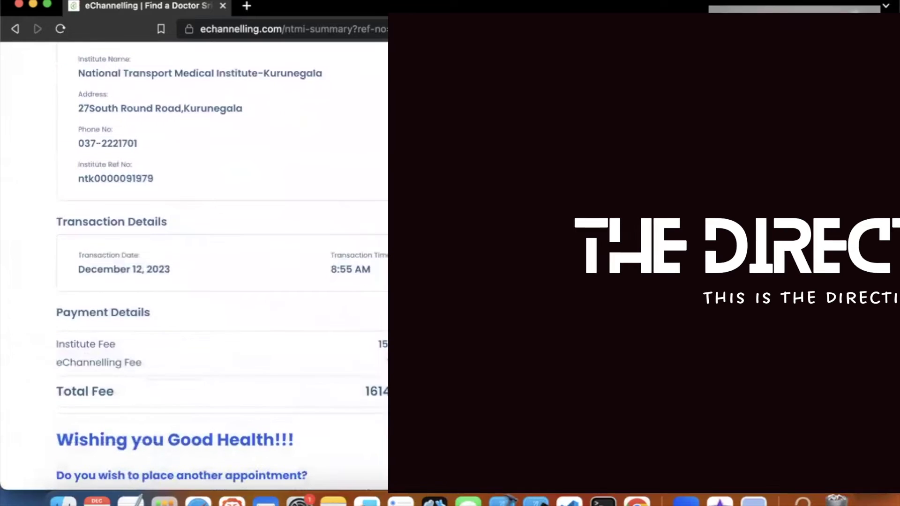
scroll(208, 266, "down", 5)
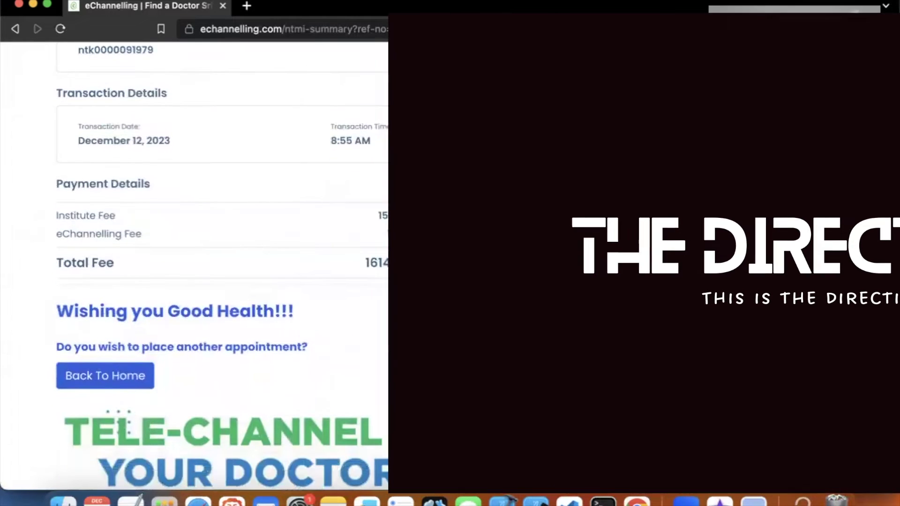
scroll(208, 266, "down", 3)
scroll(208, 266, "up", 15)
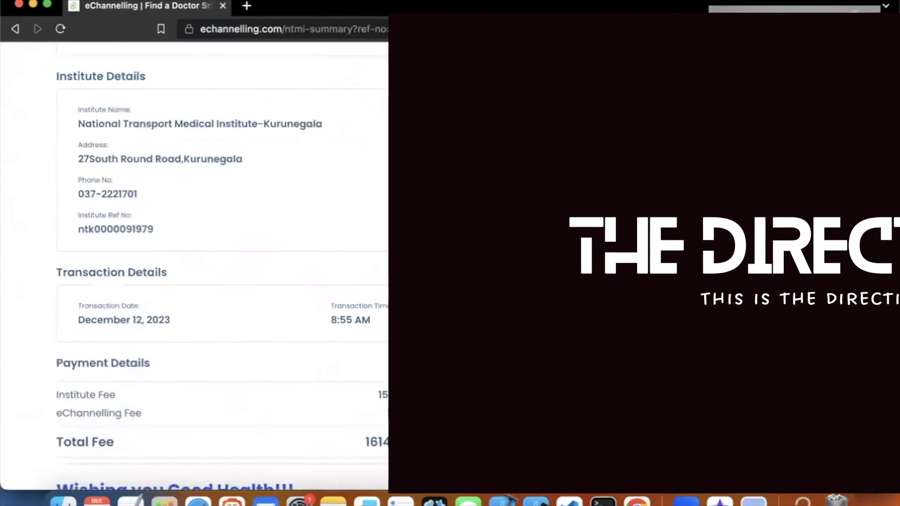
scroll(208, 266, "down", 10)
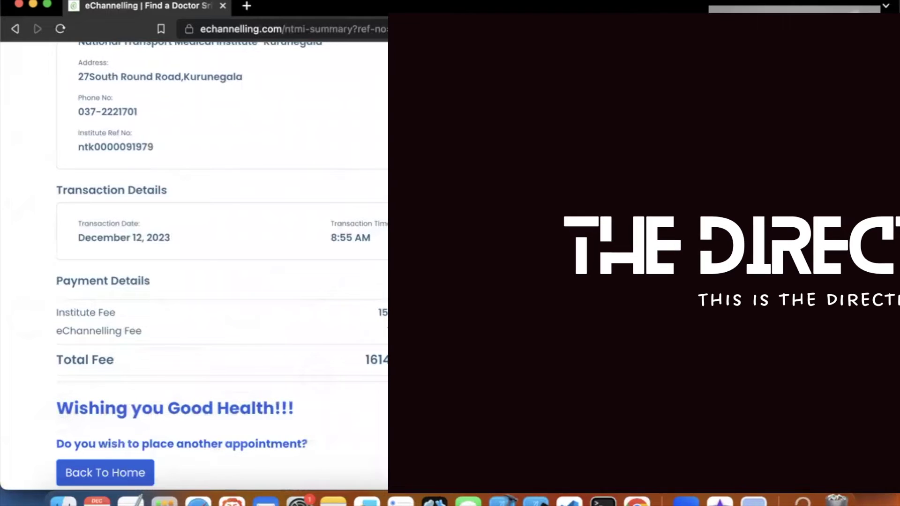
scroll(208, 266, "down", 10)
scroll(208, 265, "up", 5)
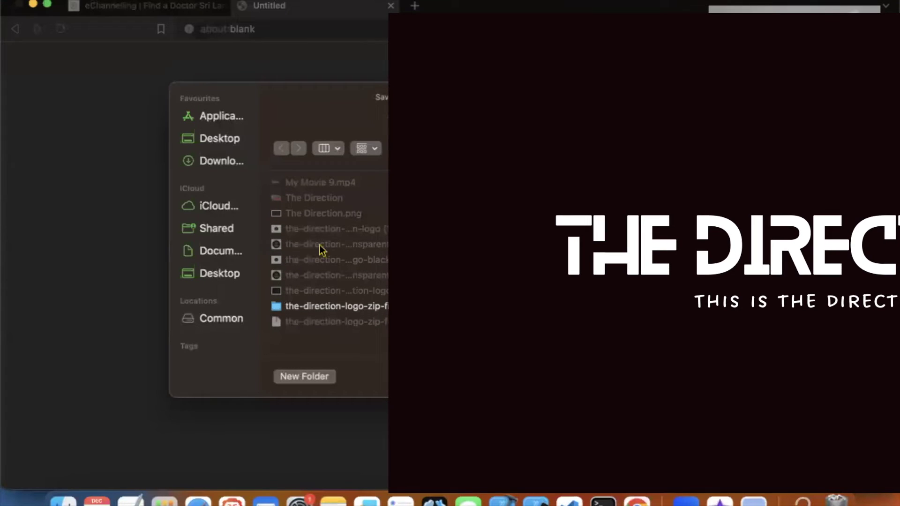
Dismiss the Save dialog and return to the eChannelling home page.
left_click(209, 275)
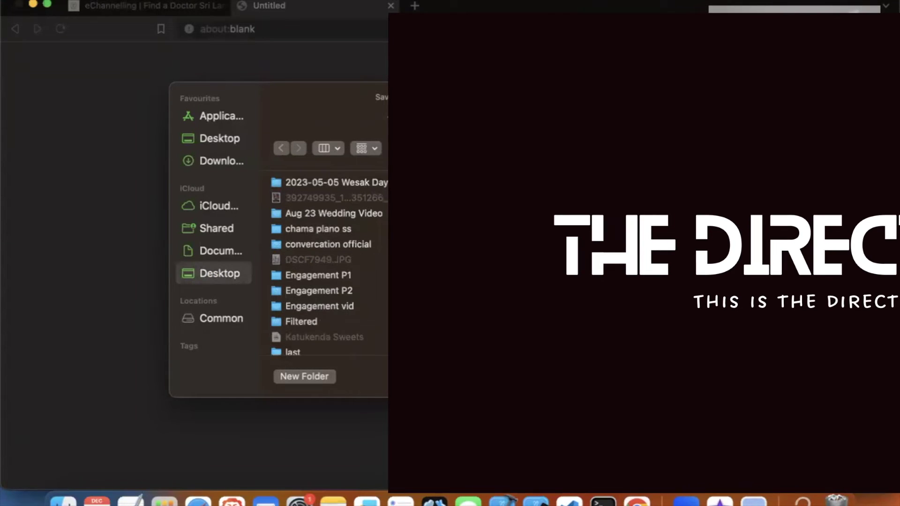
key("Return")
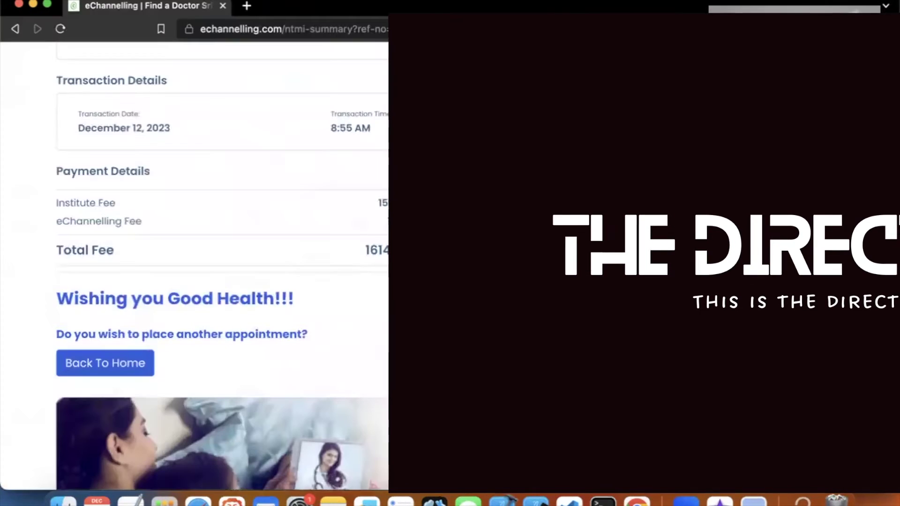
scroll(346, 282, "up", 3)
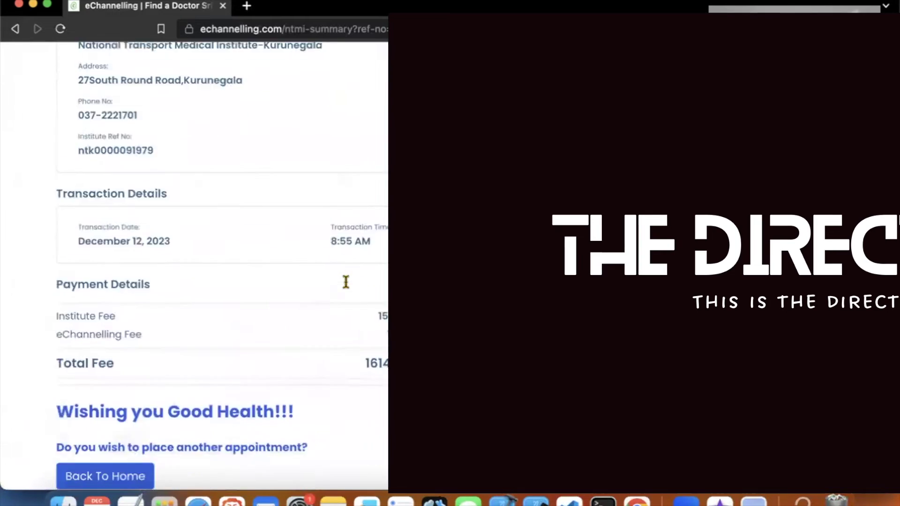
scroll(263, 295, "down", 5)
left_click(113, 297)
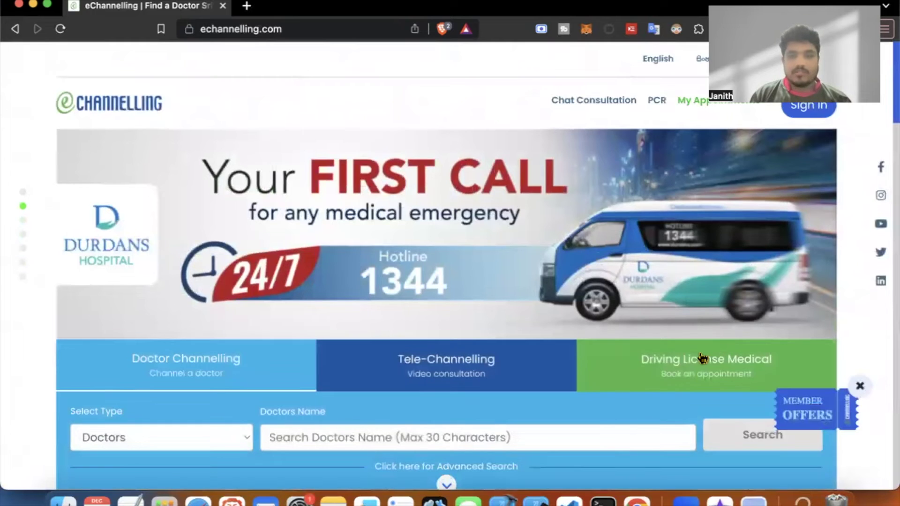
Search Driving License Medical sessions at Kurunagala for 15 December 2023.
left_click(701, 358)
scroll(489, 356, "down", 3)
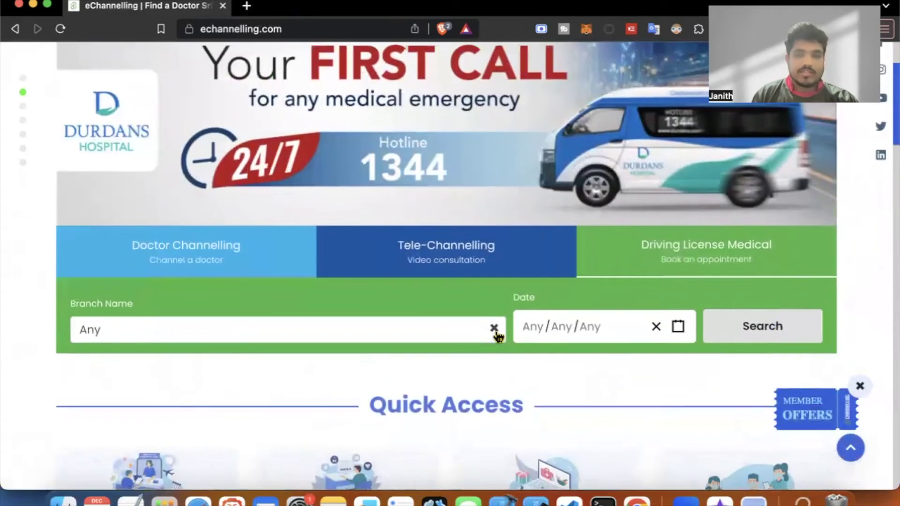
left_click(432, 330)
type("kuru")
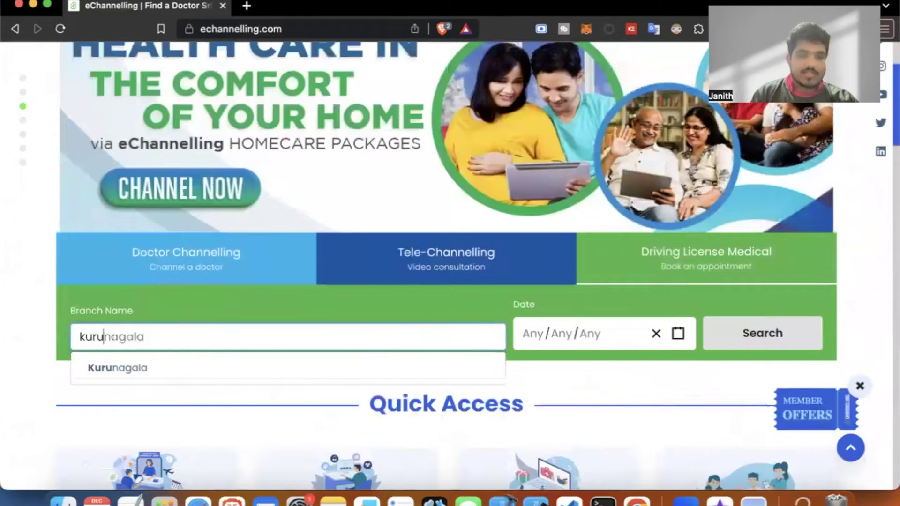
left_click(258, 377)
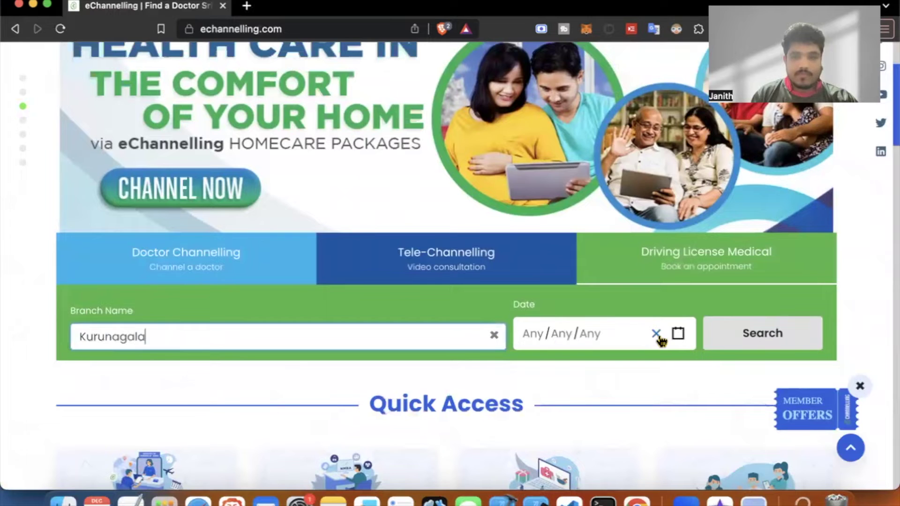
left_click(678, 334)
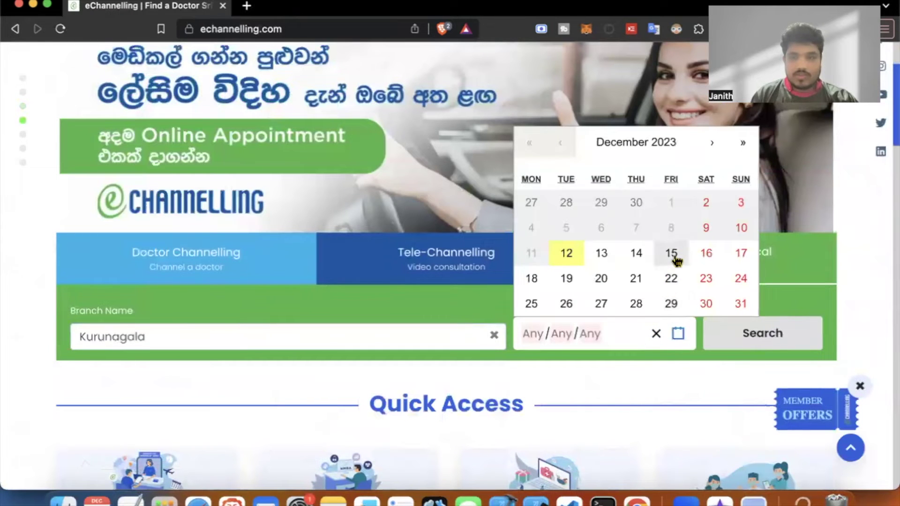
left_click(676, 260)
left_click(772, 346)
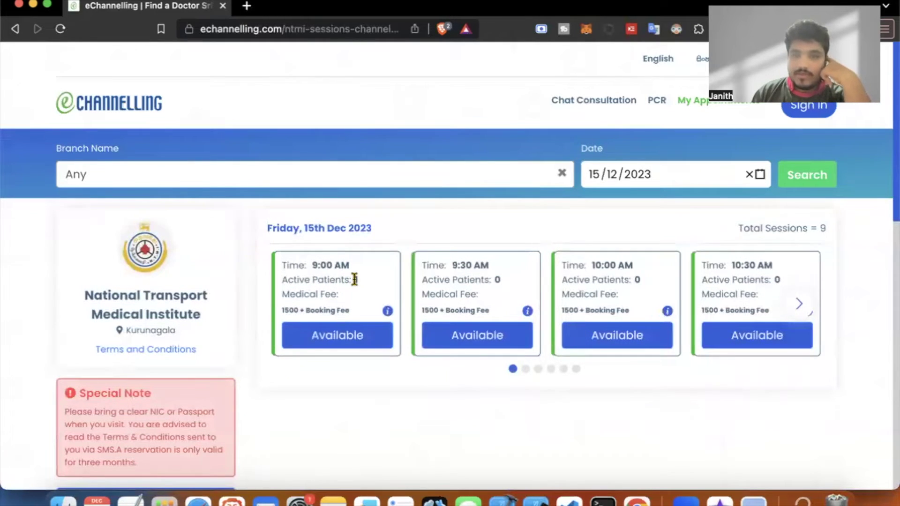
Scroll through the nine 15/12/2023 sessions at NTMI Kurunagala.
scroll(355, 280, "down", 3)
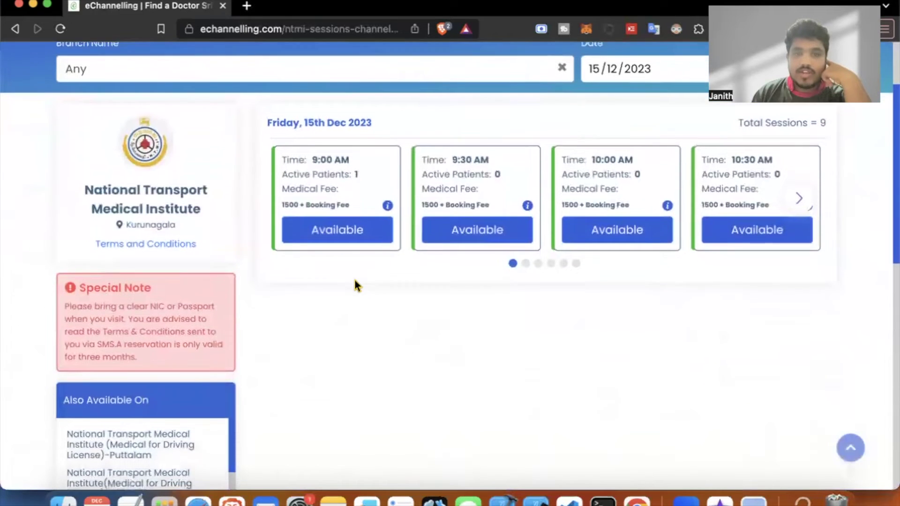
scroll(356, 280, "up", 1)
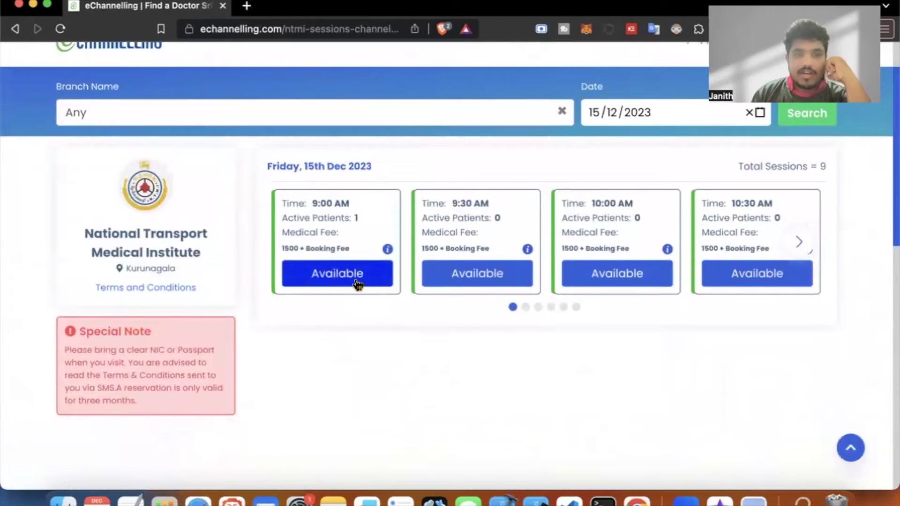